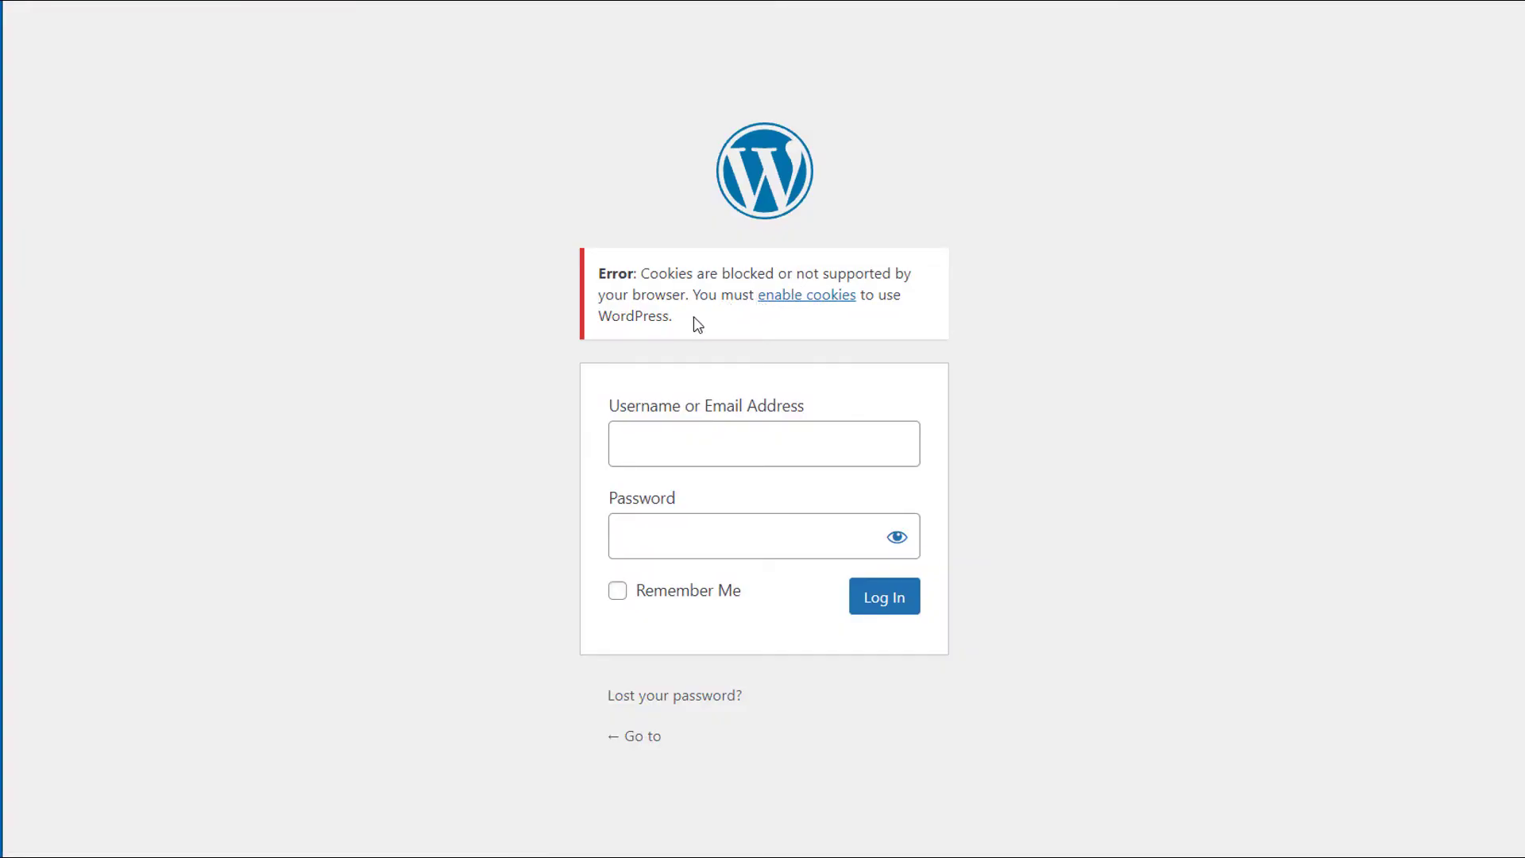
Reach the advanced Clear browsing data options from Chrome history after selecting the cookie error text.
triple_click(663, 299)
key("ctrl+h")
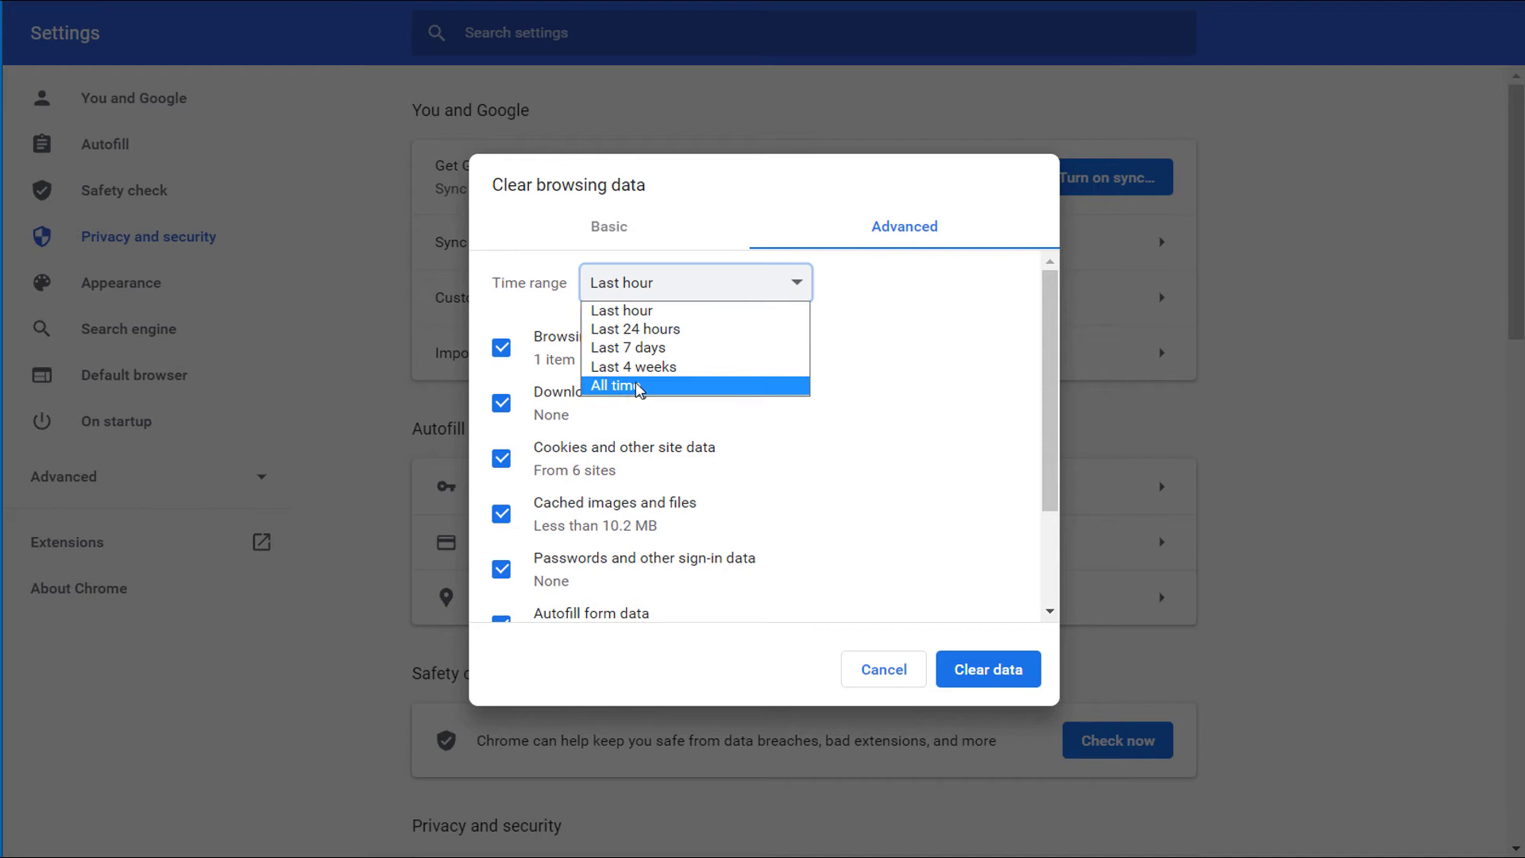
left_click(854, 329)
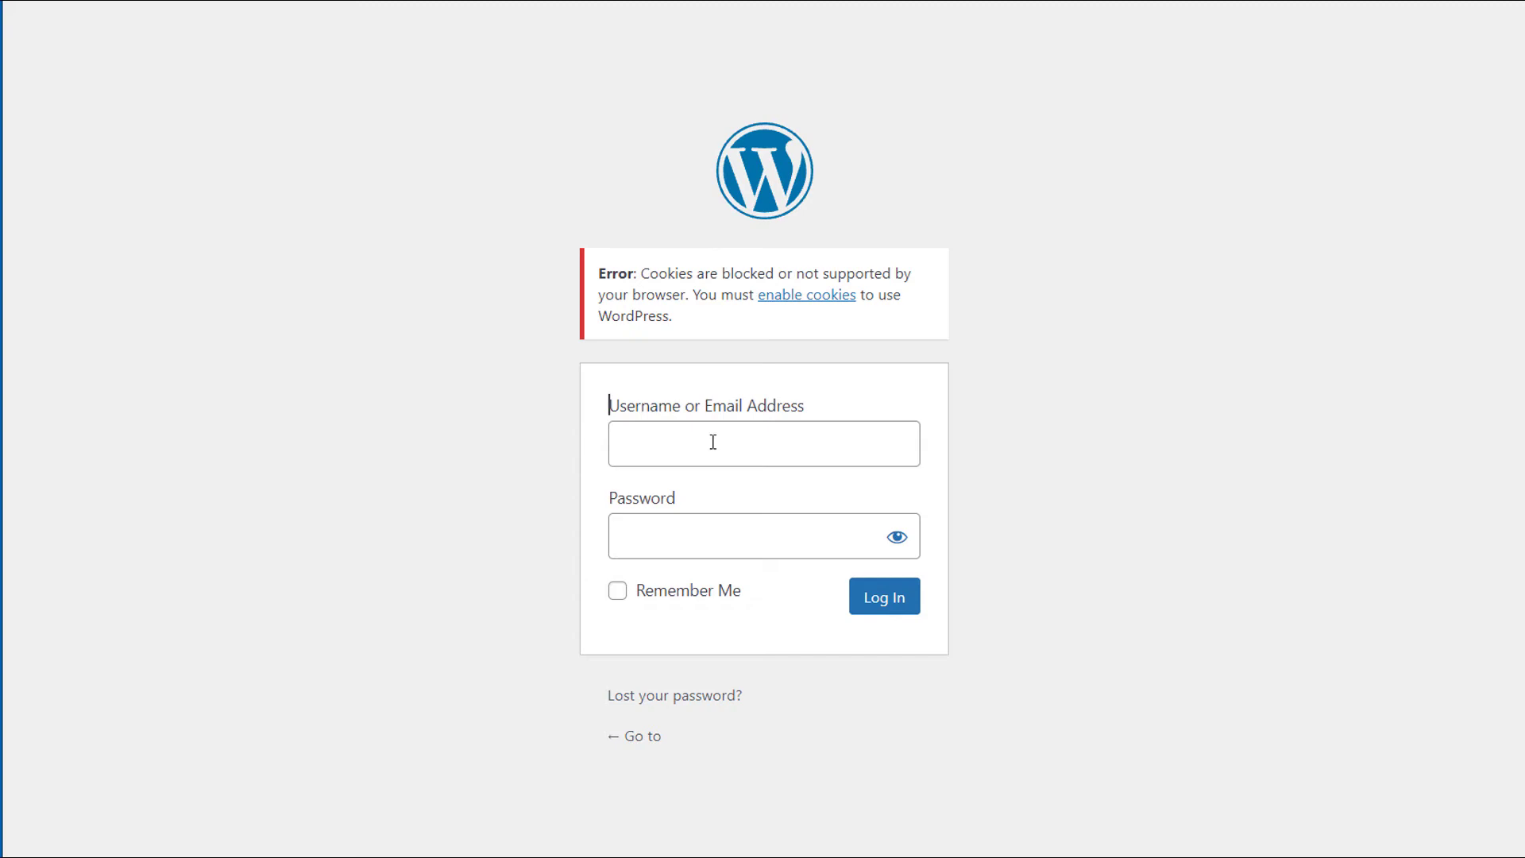
Enter the username and password and submit the login to reach the Dashboard.
left_click(713, 442)
type("admin")
key("Tab")
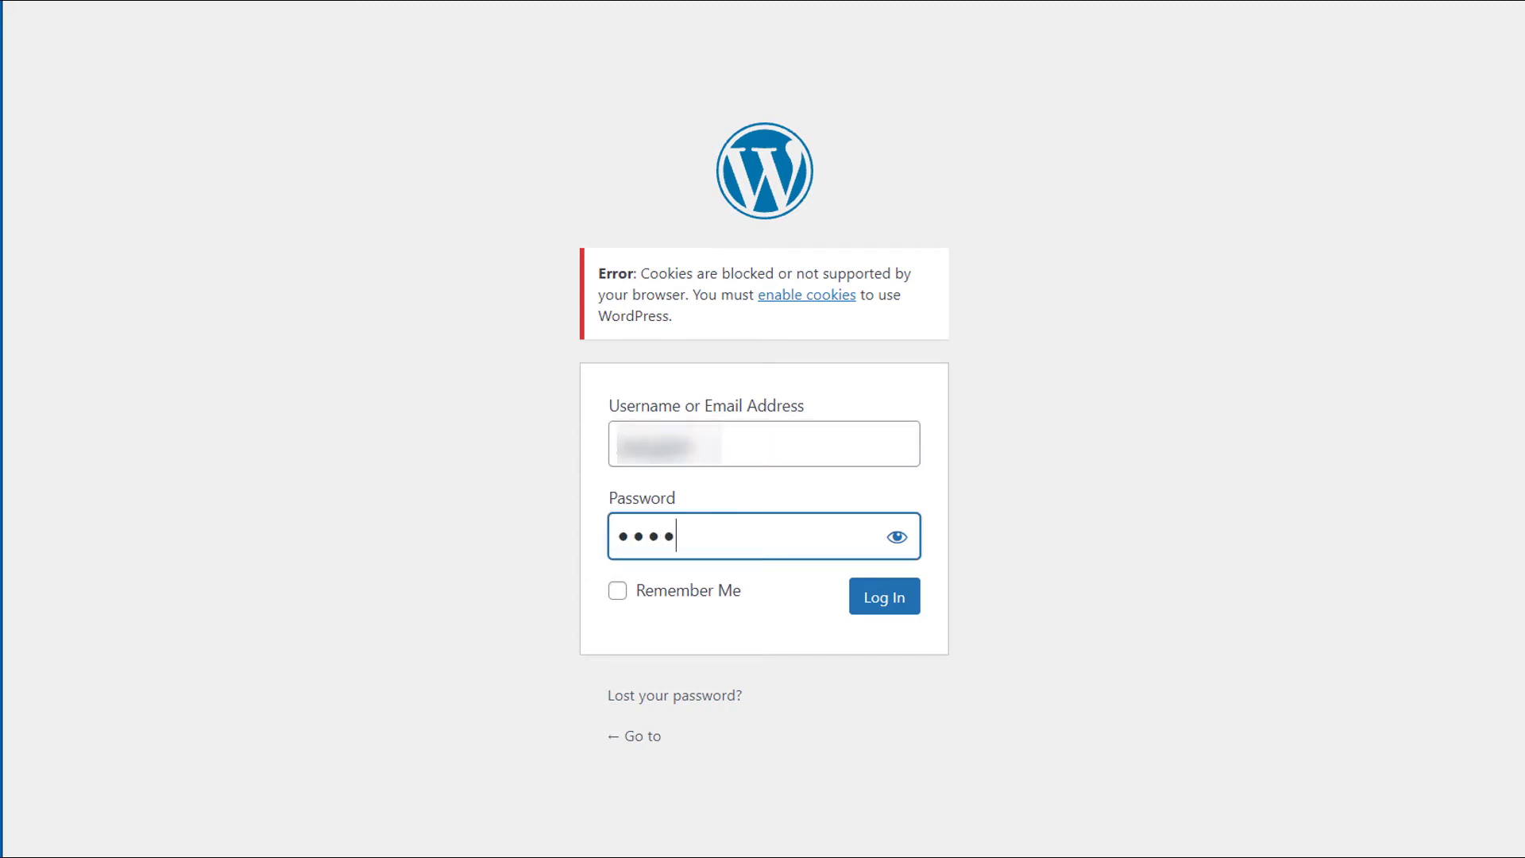
key("Return")
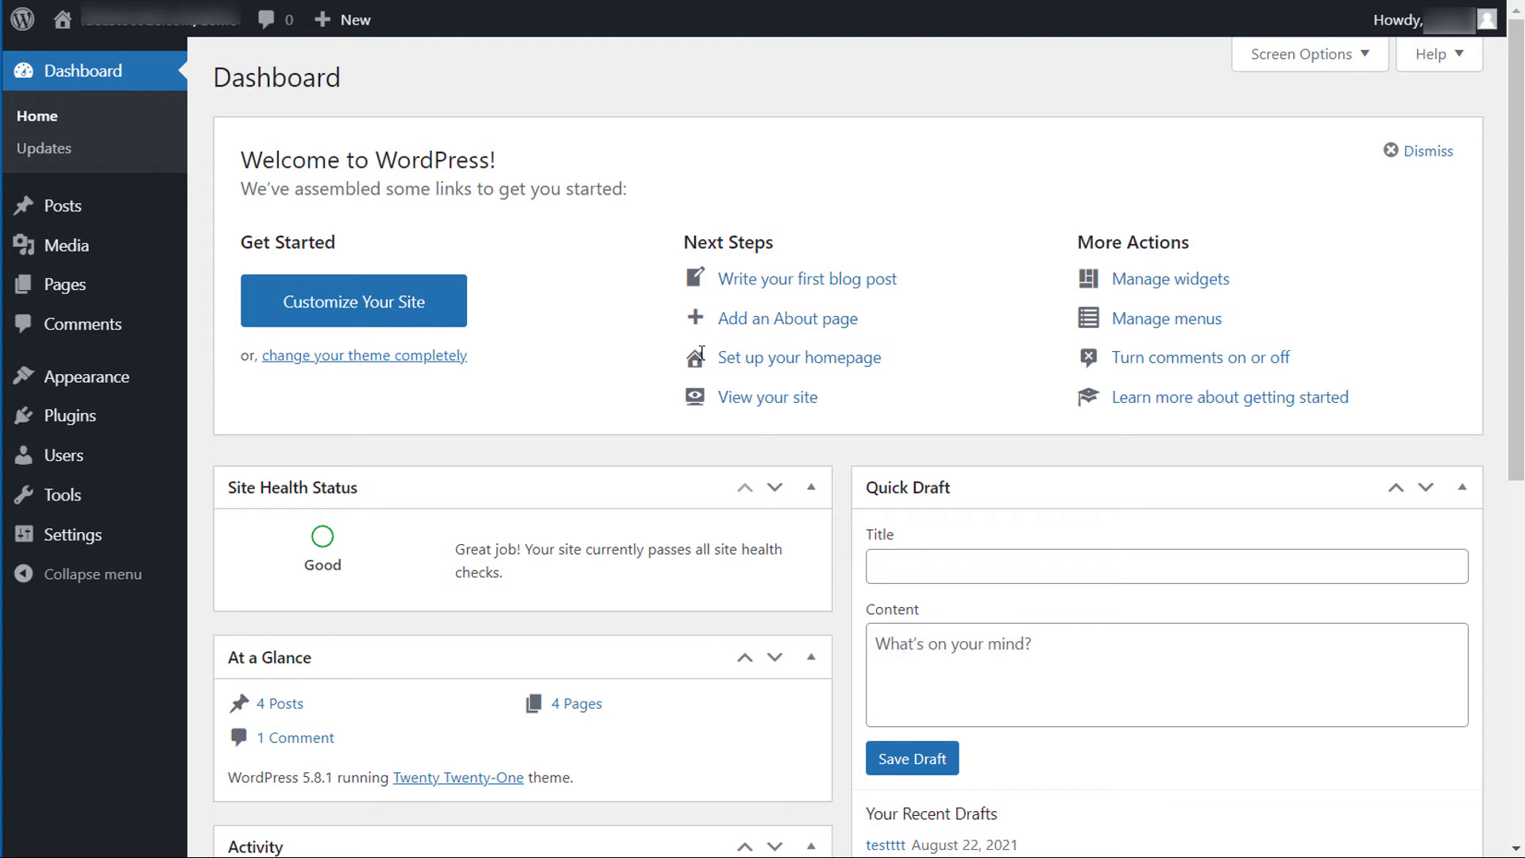
Visit the Plugins list, then the Themes page showing Twenty Twenty-One as current.
left_click(93, 424)
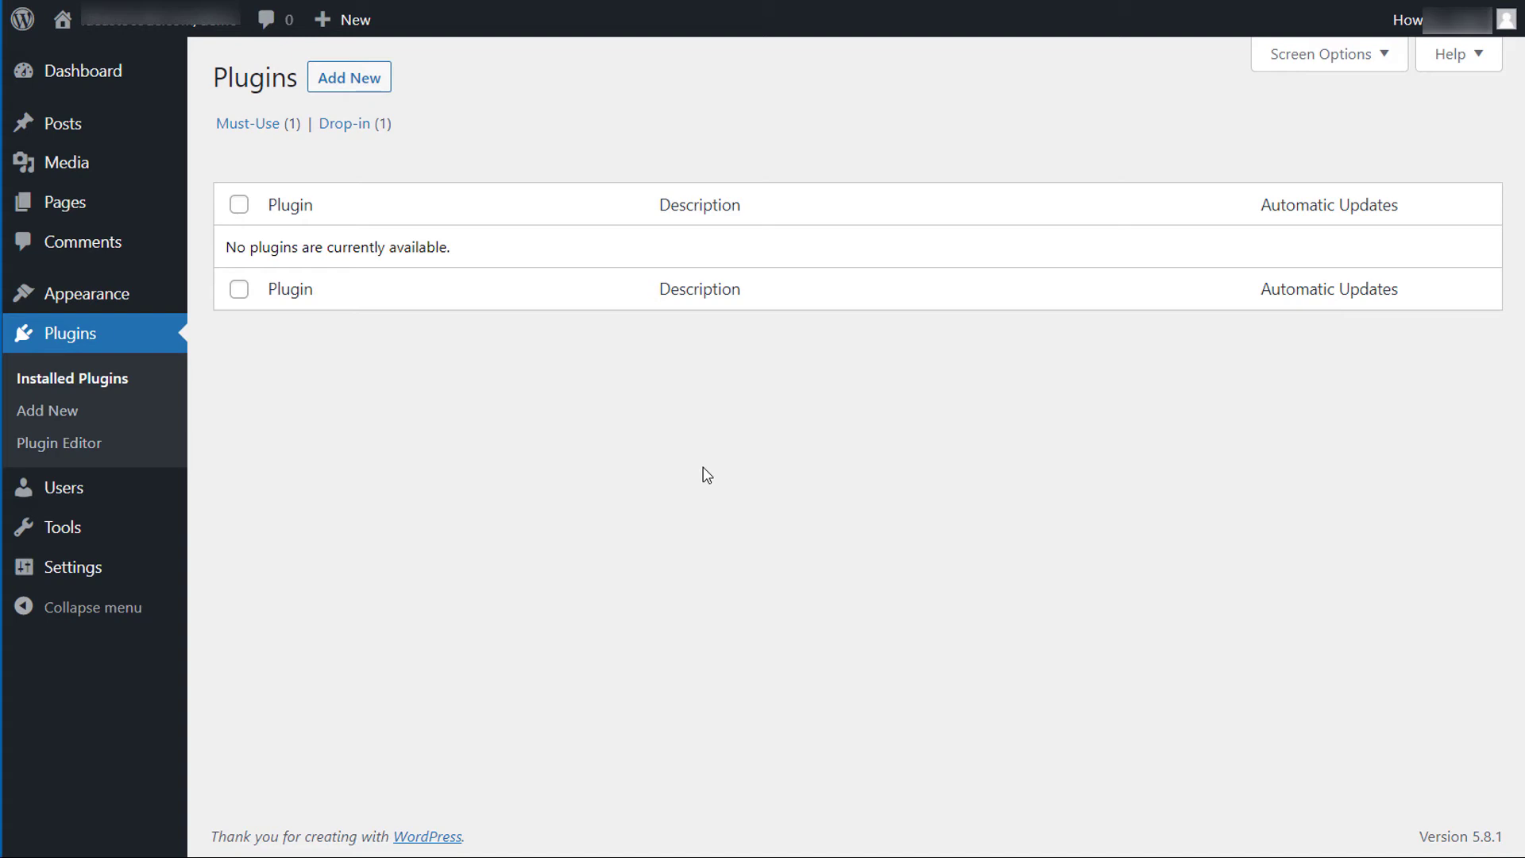
mouse_move(86, 293)
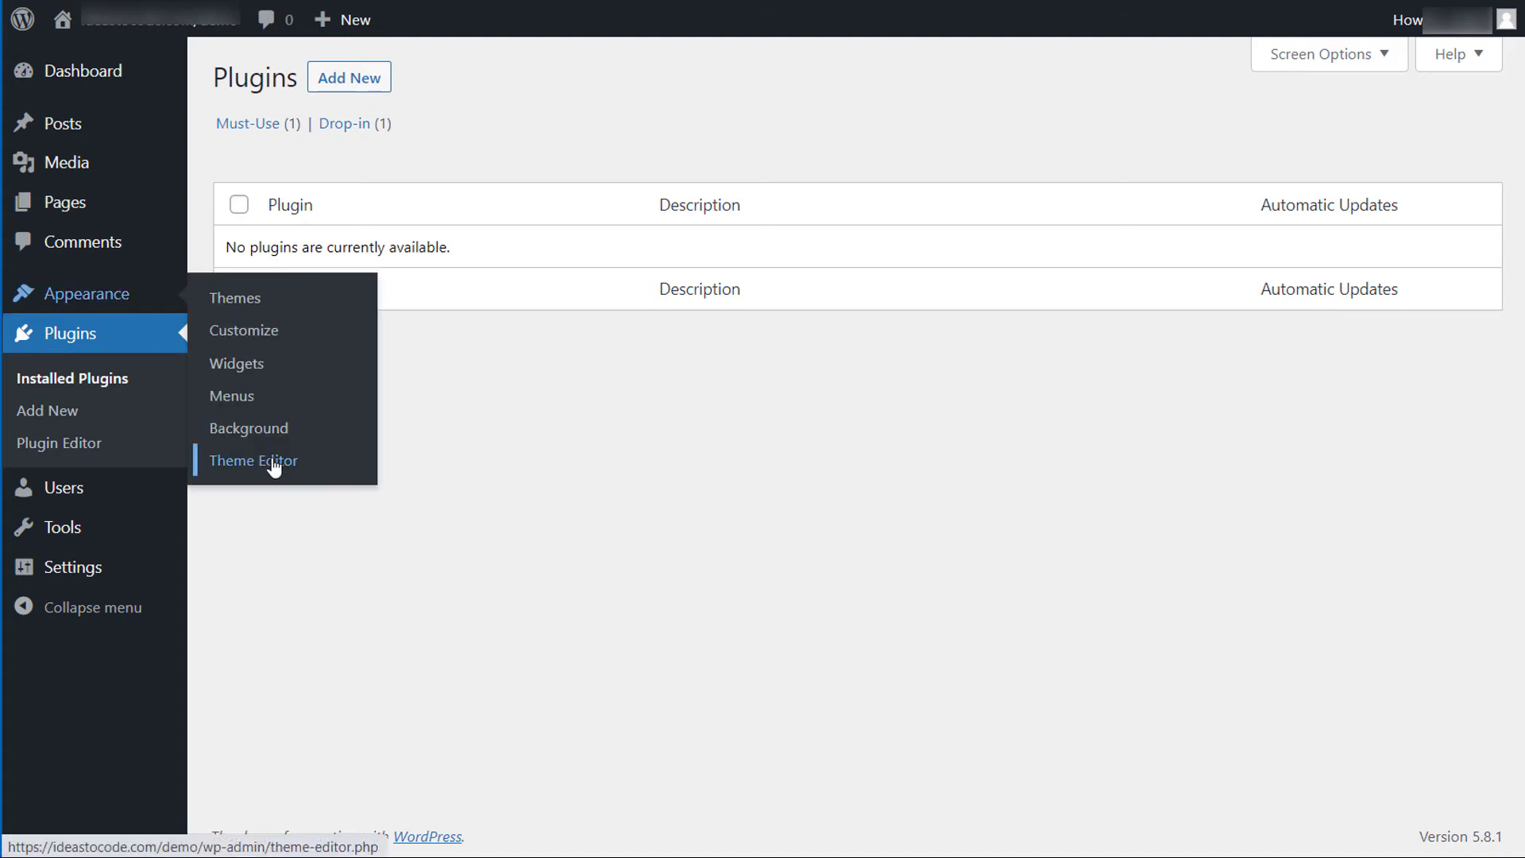
left_click(265, 306)
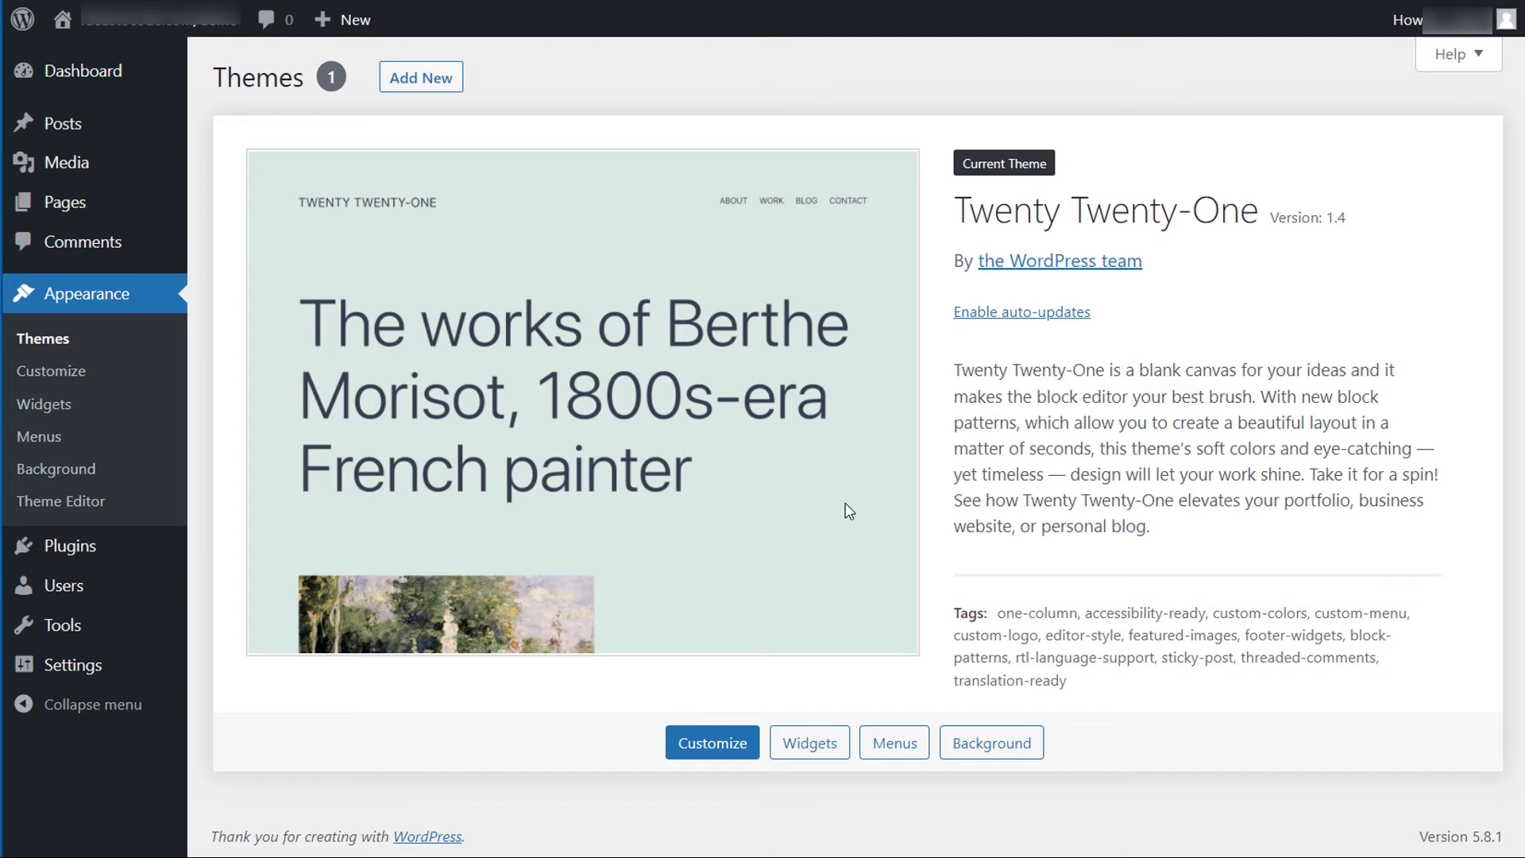
mouse_move(1441, 20)
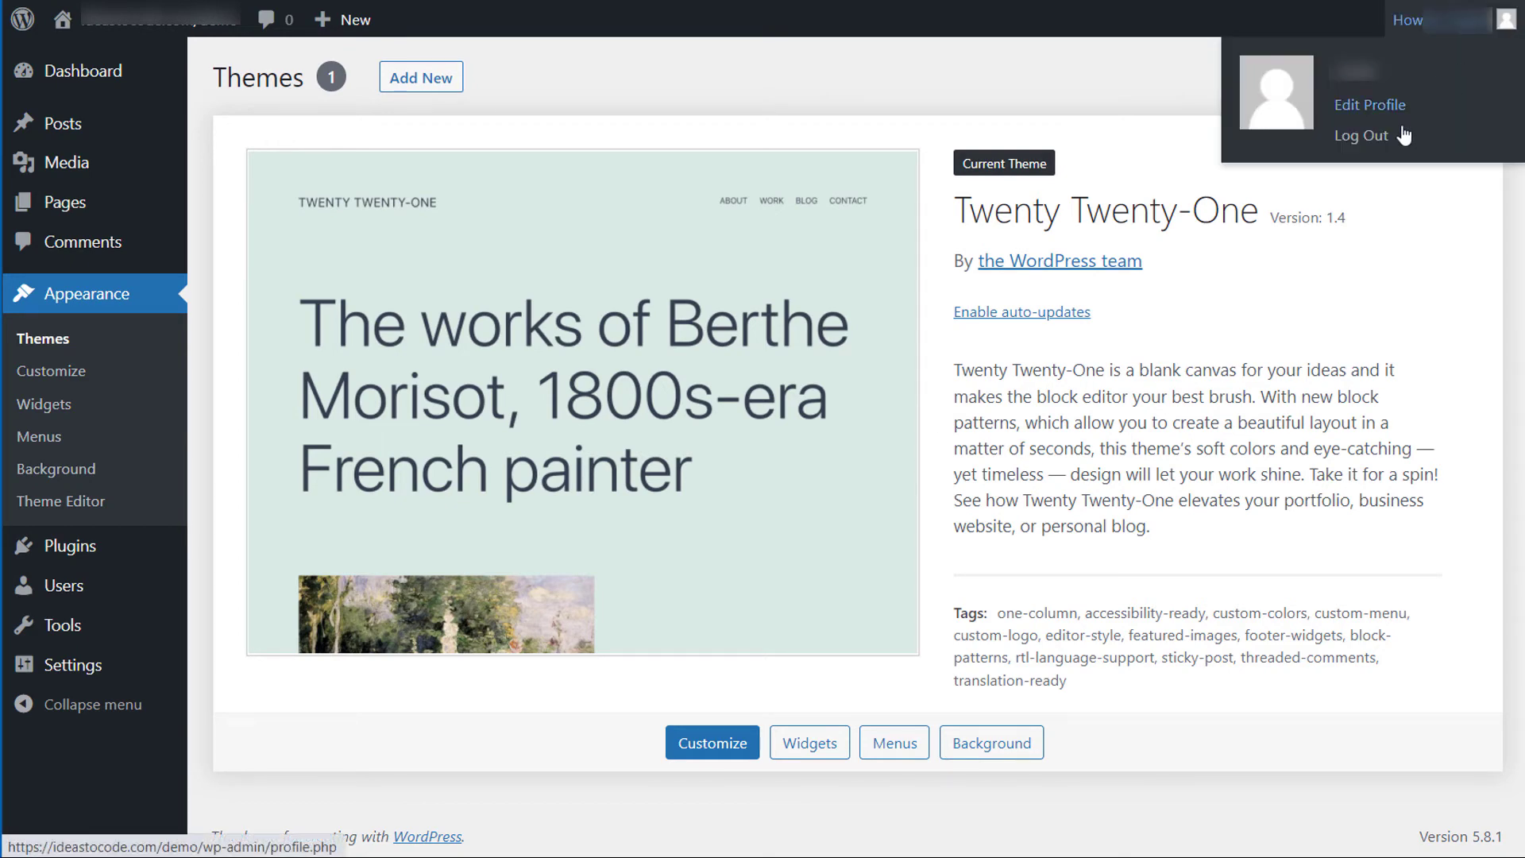
Log out, then sign in twice — first hitting the cookie error, second reaching the Dashboard.
left_click(1361, 135)
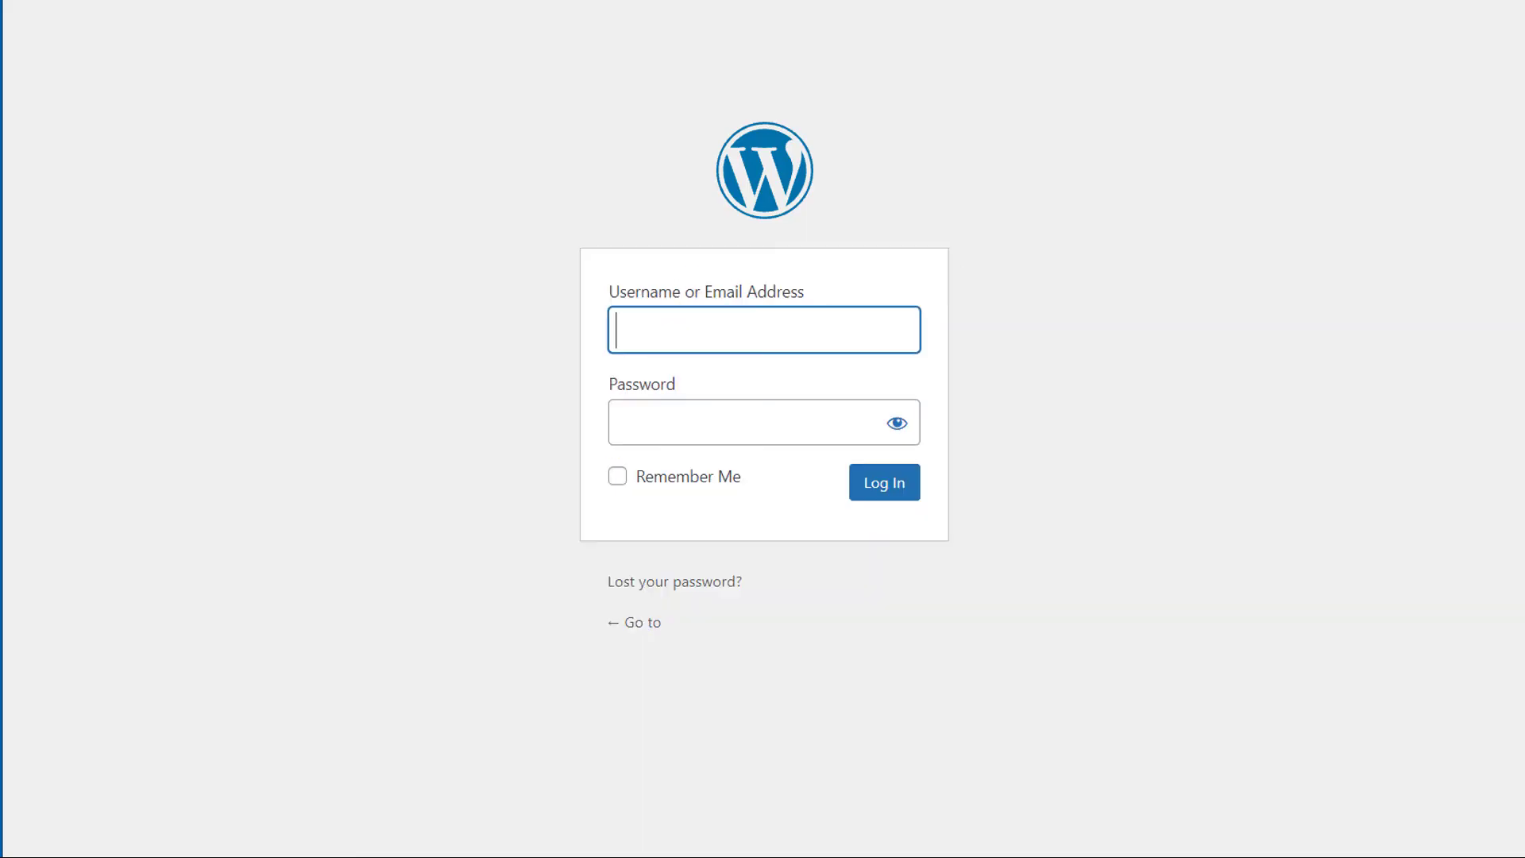
key("Tab")
type("password")
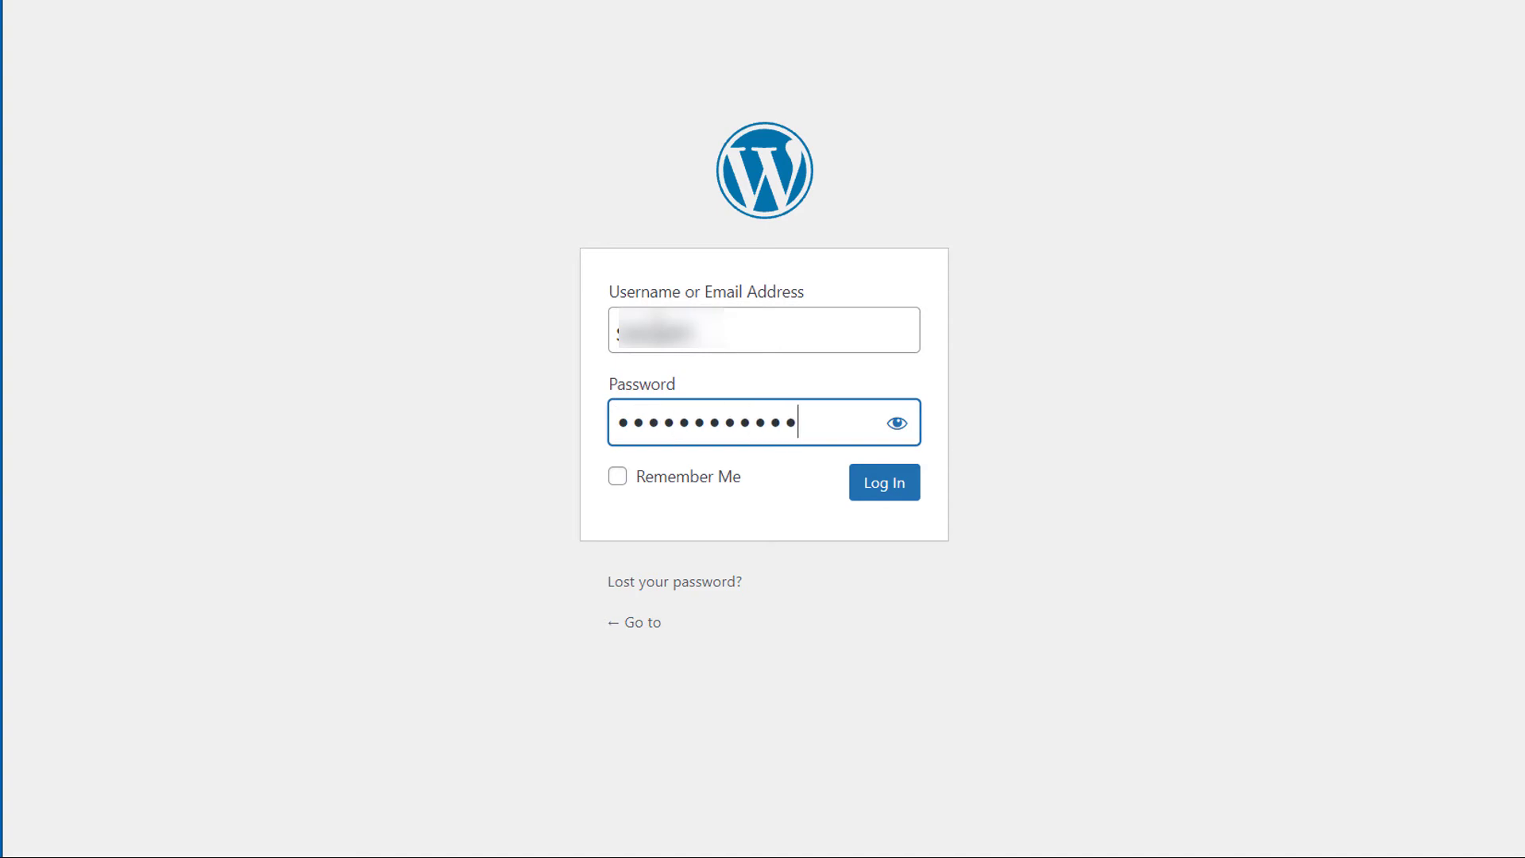
key("Return")
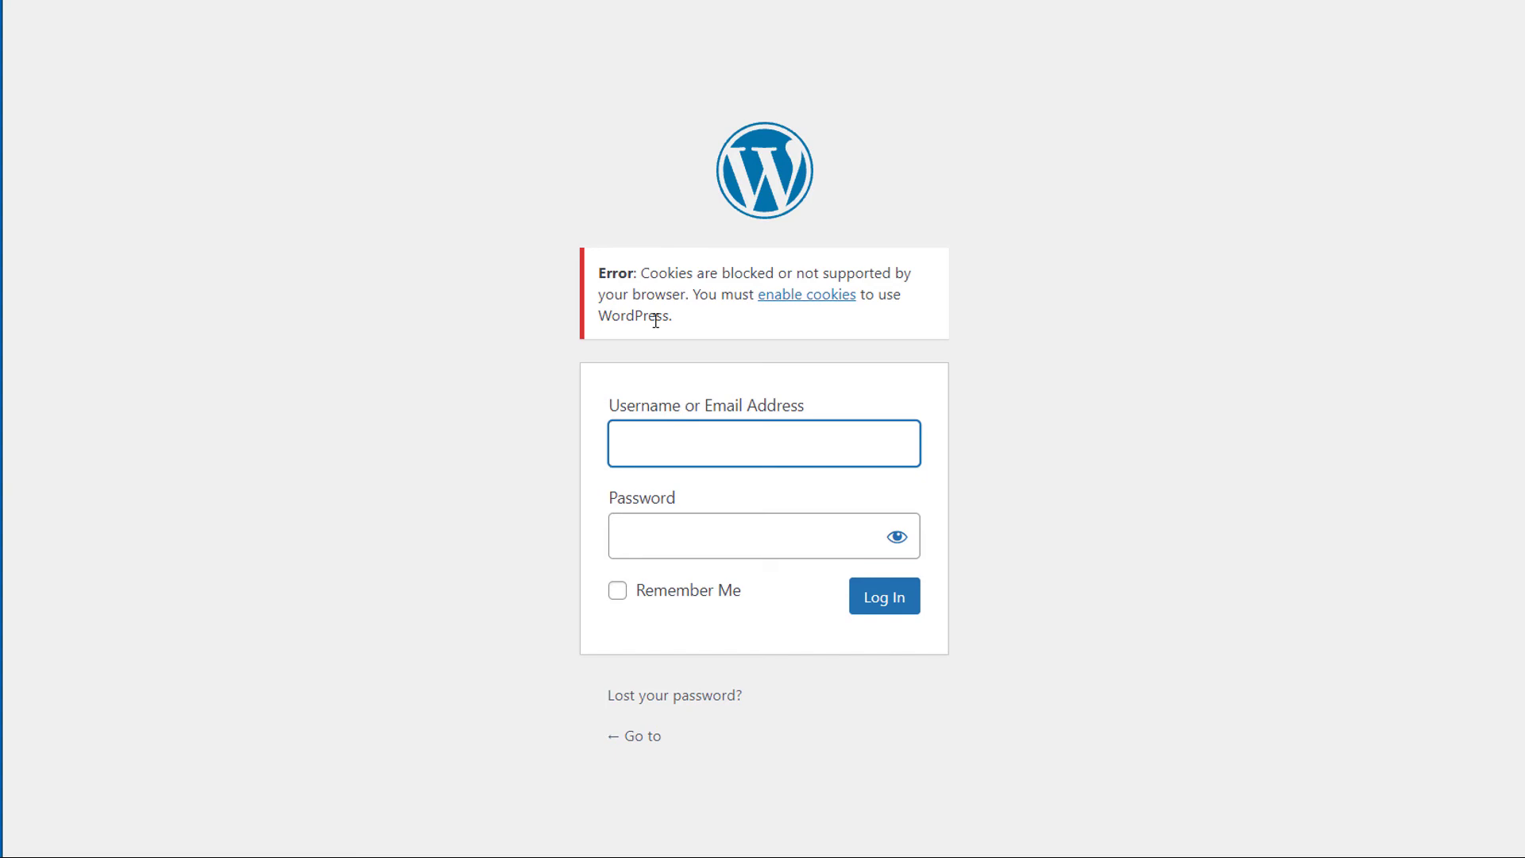
type("admin")
key("Tab")
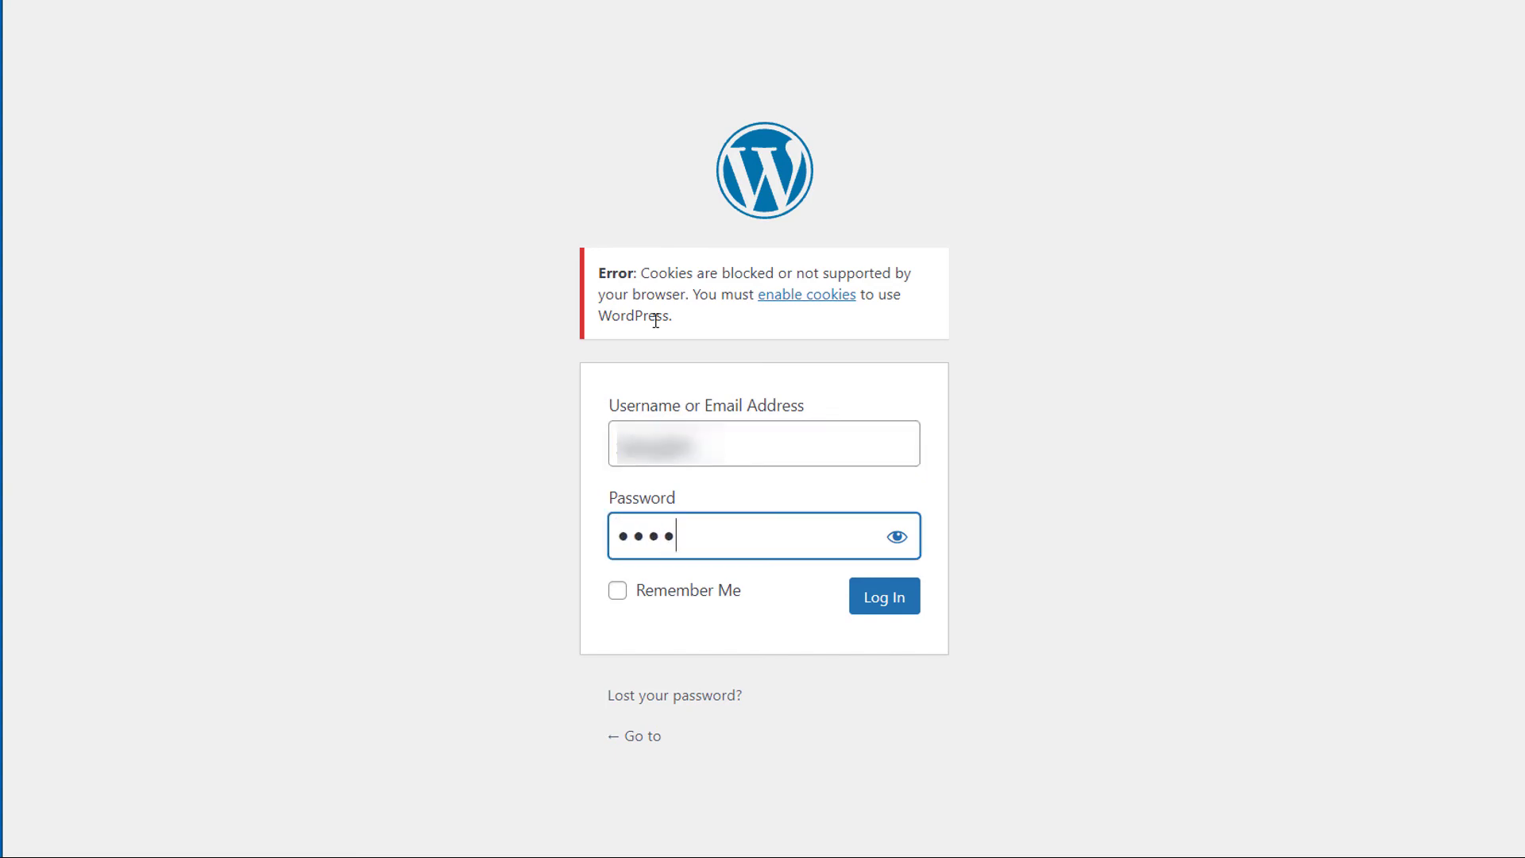
key("Return")
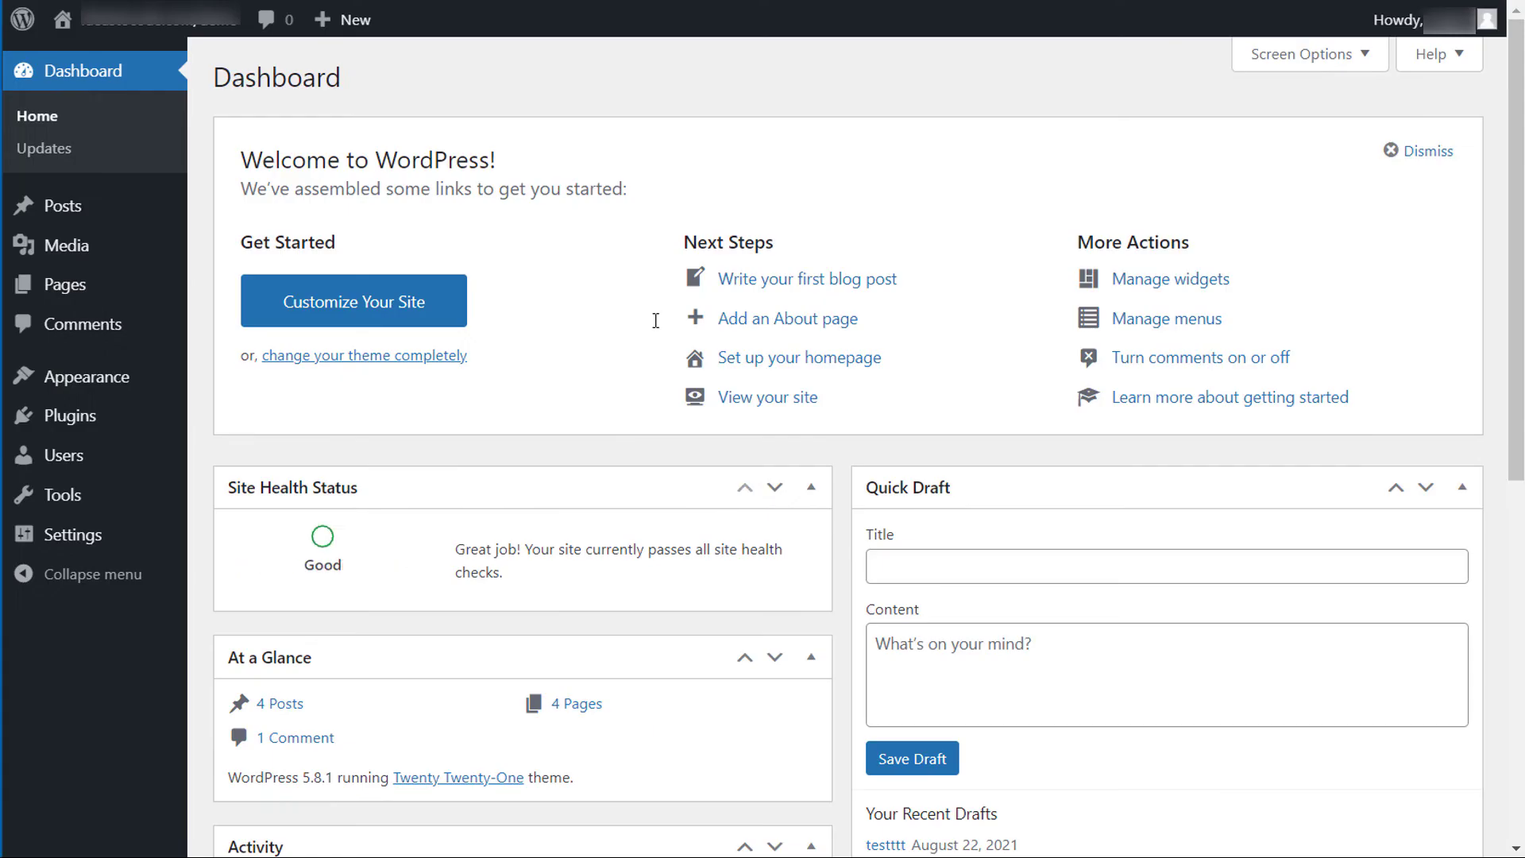
mouse_move(87, 377)
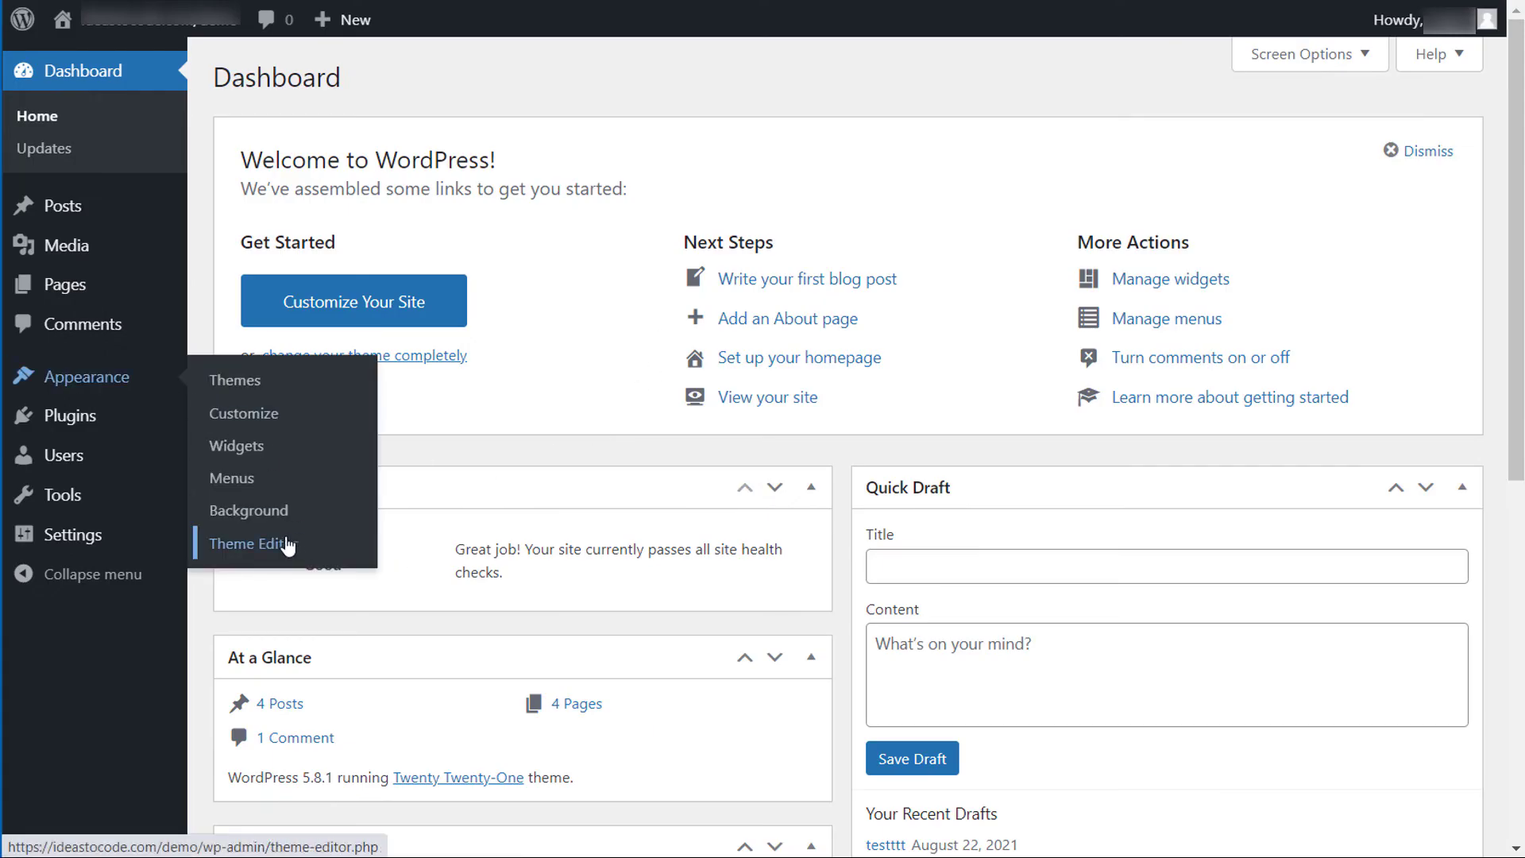
Load Twenty Twenty-One's functions.php in the theme editor with the cursor on empty line 642.
left_click(278, 548)
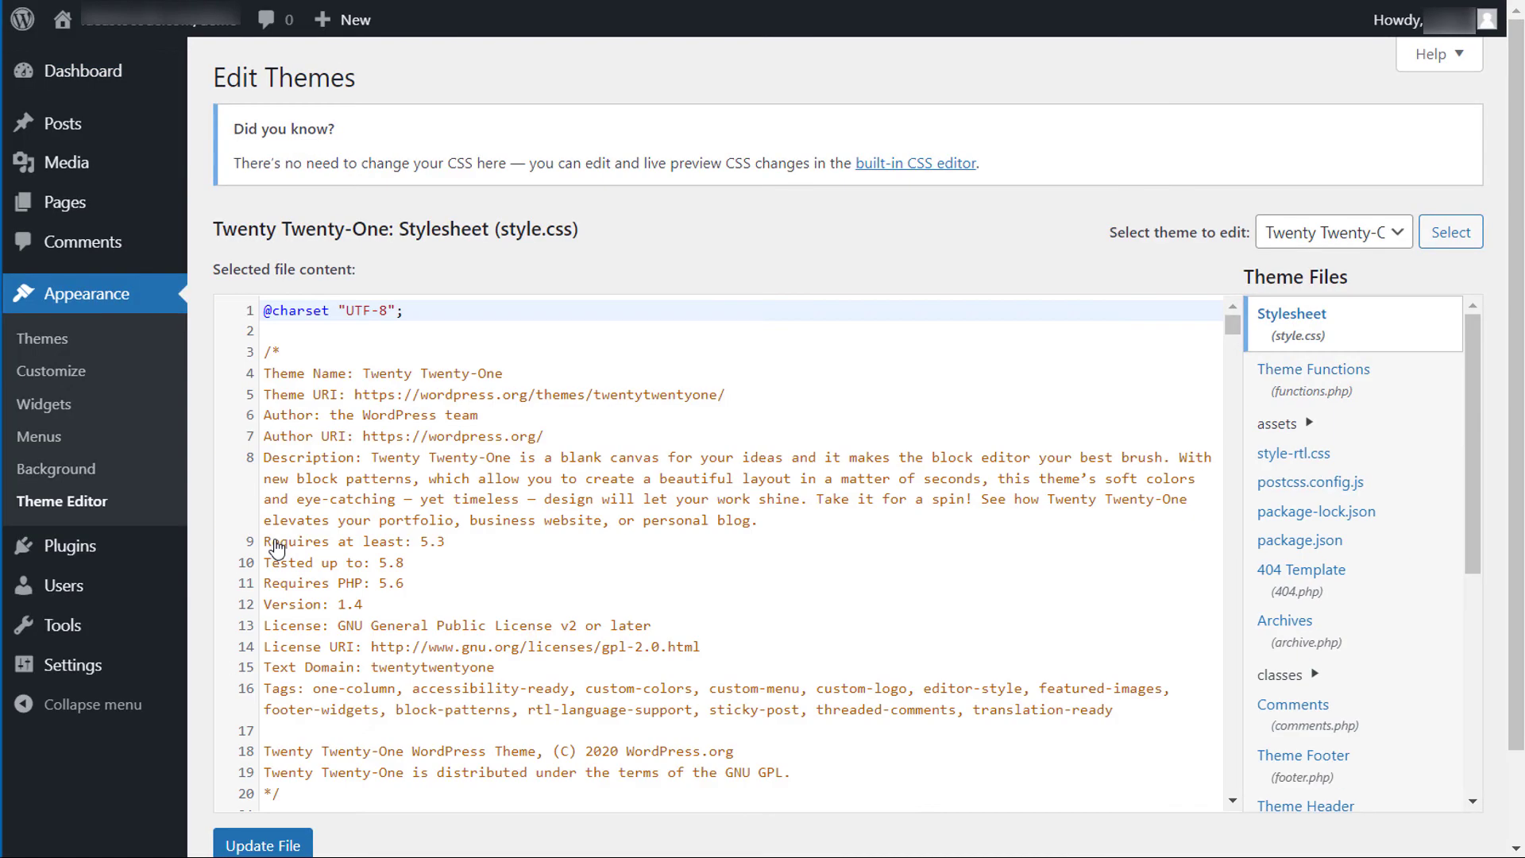
left_click(1357, 384)
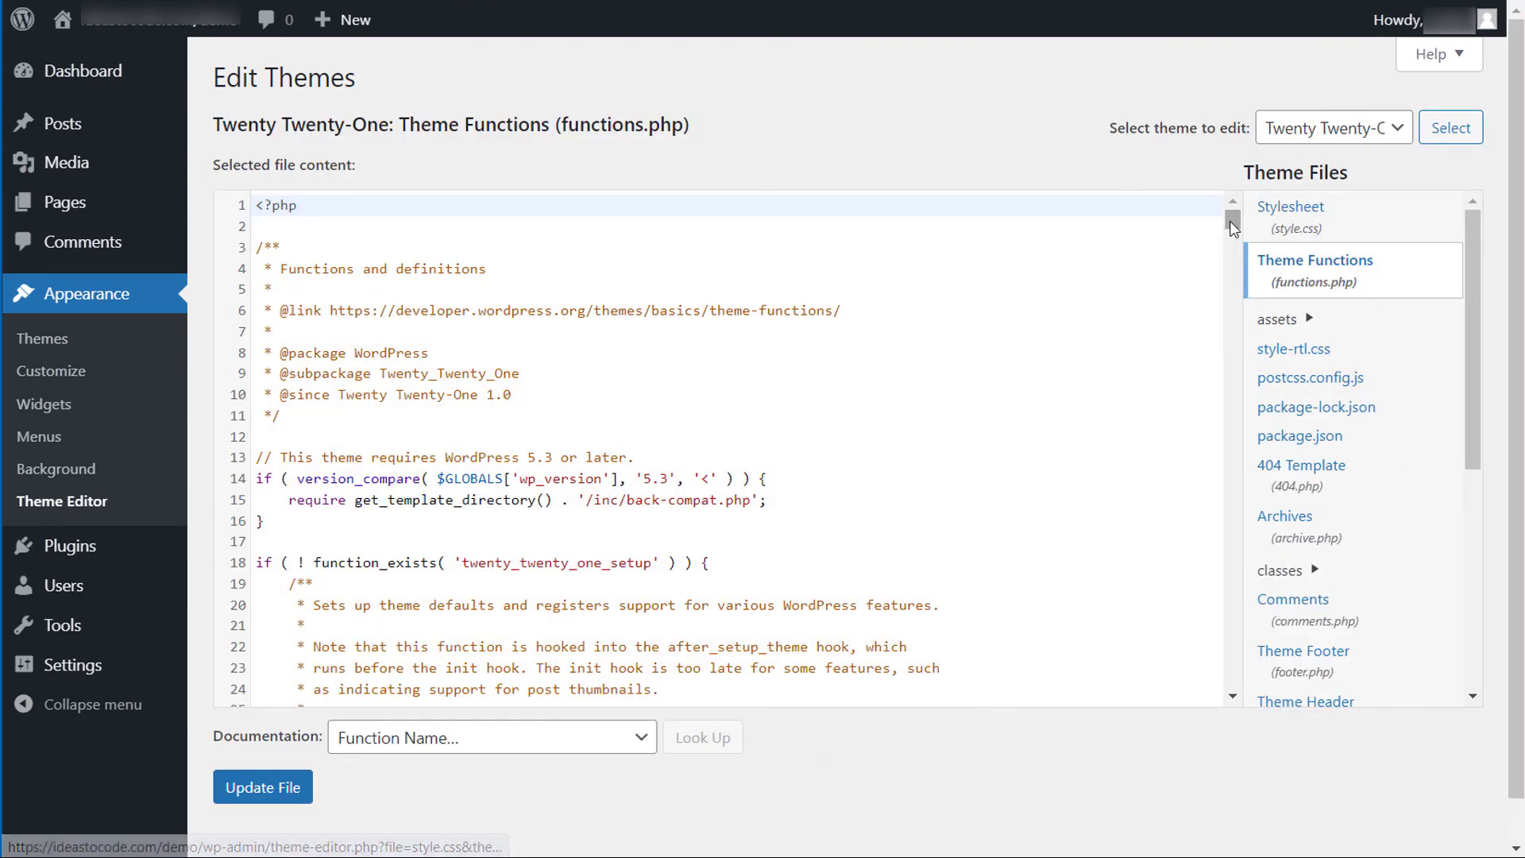
left_click_drag(1229, 220, 1230, 737)
left_click(595, 688)
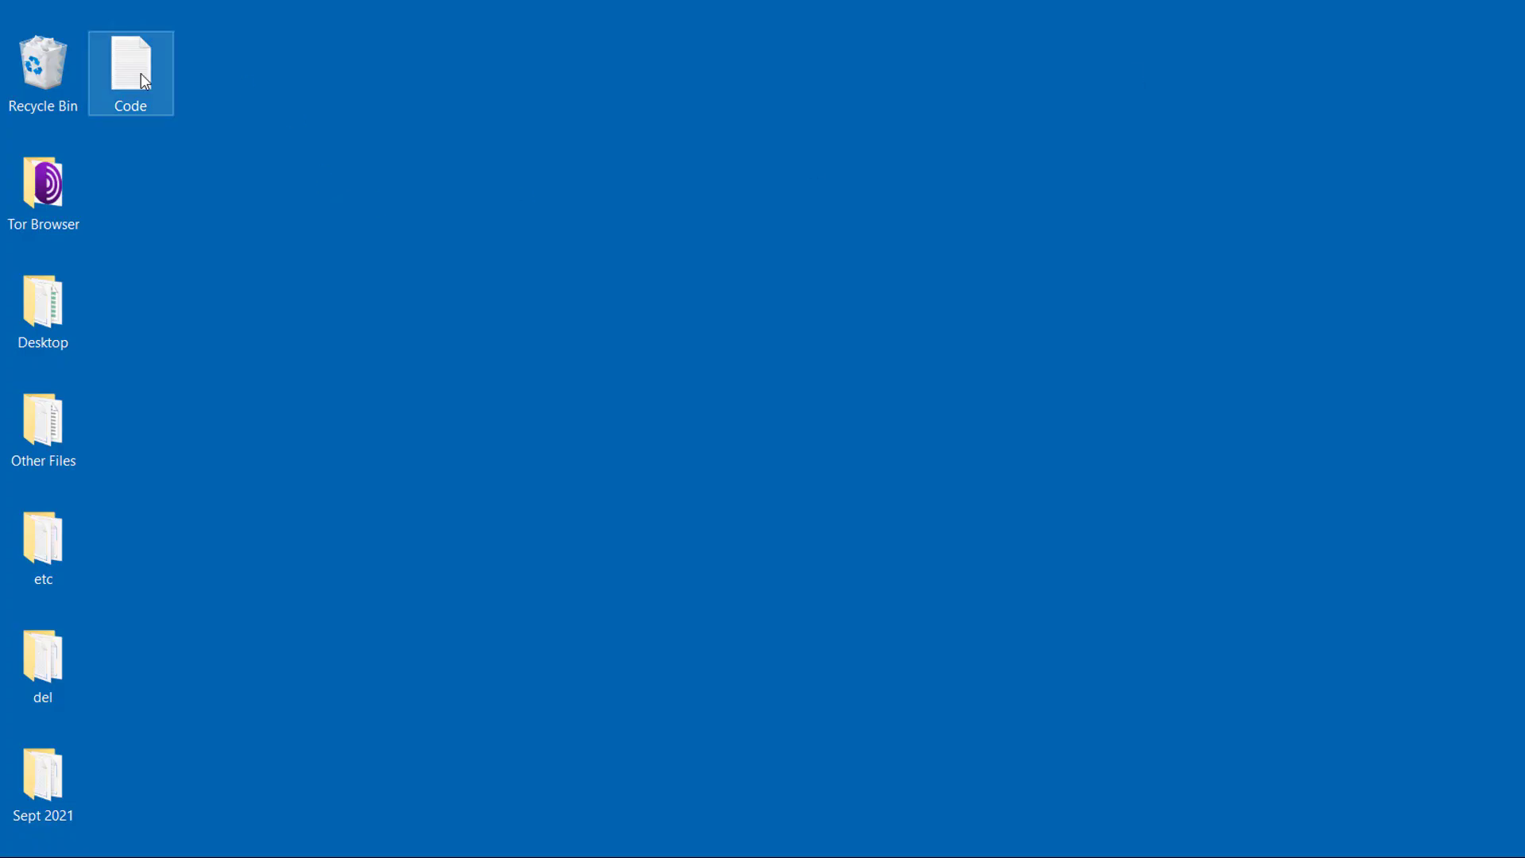
Copy the setcookie snippet from the Code.txt file.
double_click(131, 70)
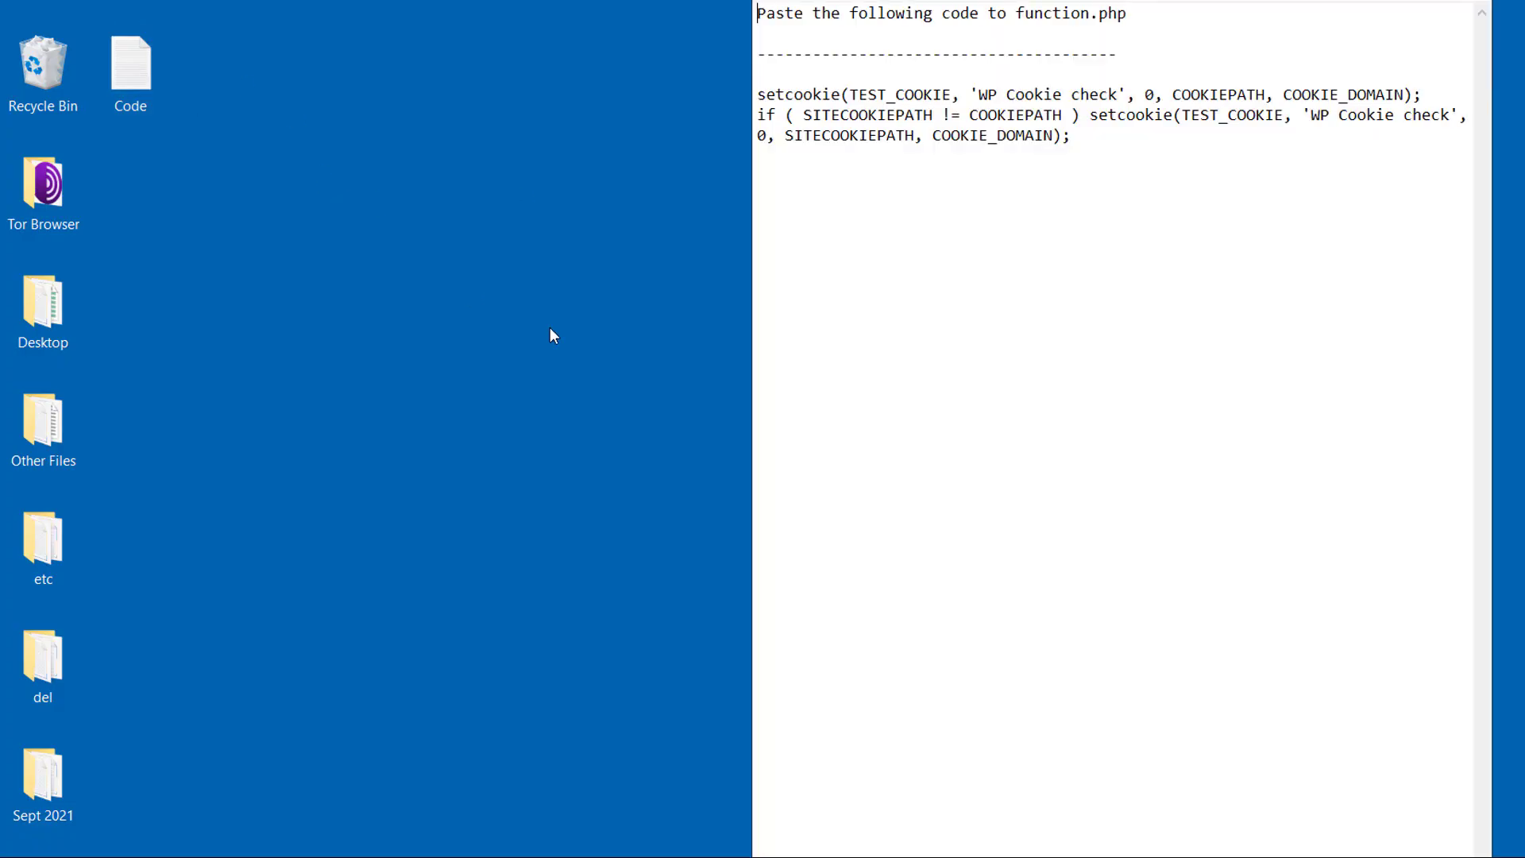
left_click_drag(1071, 135, 757, 96)
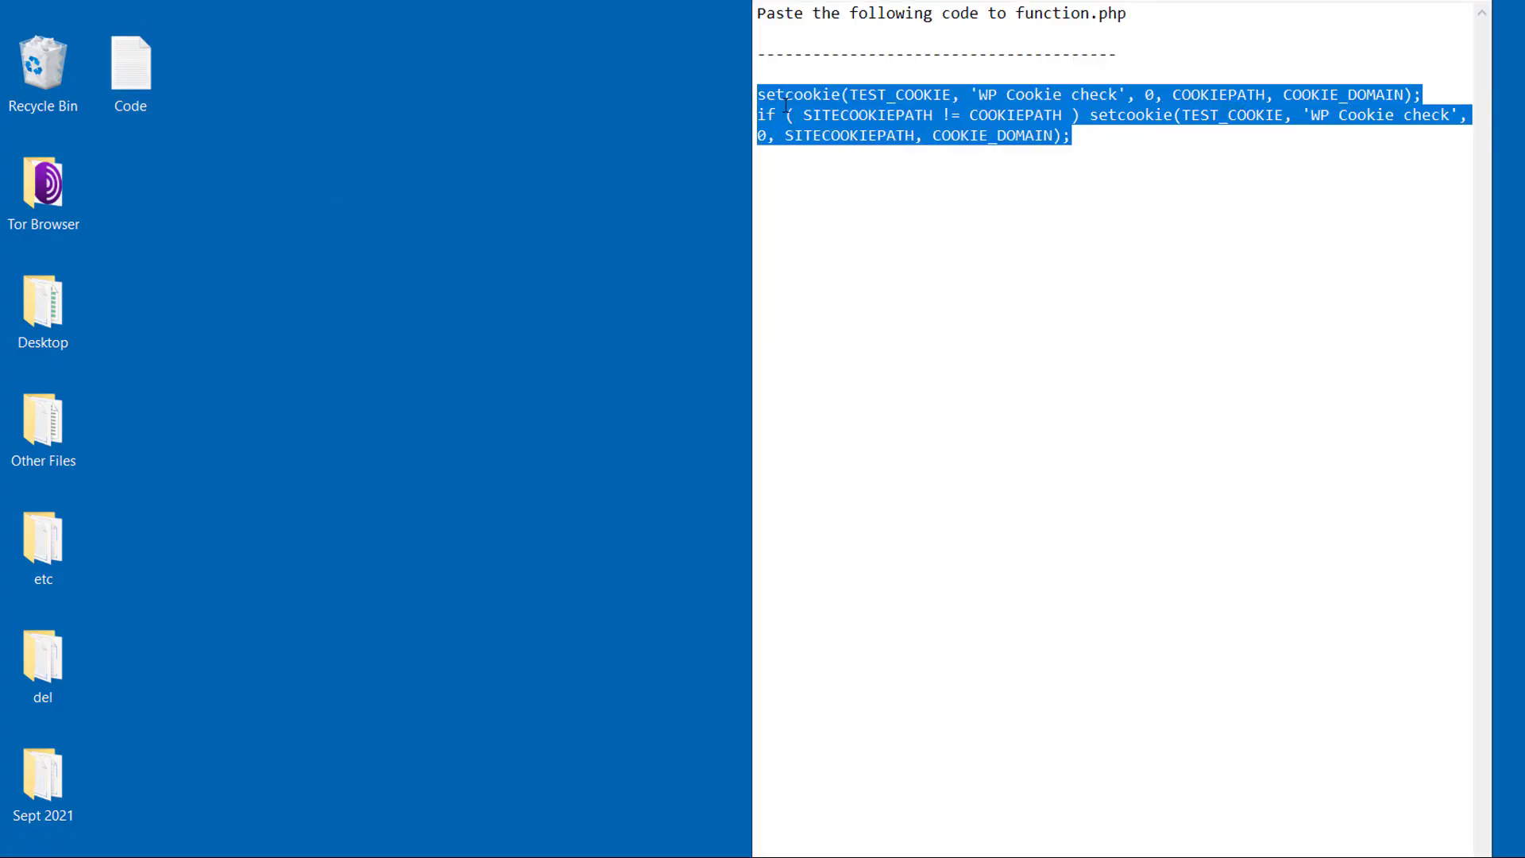
right_click(783, 104)
left_click(823, 170)
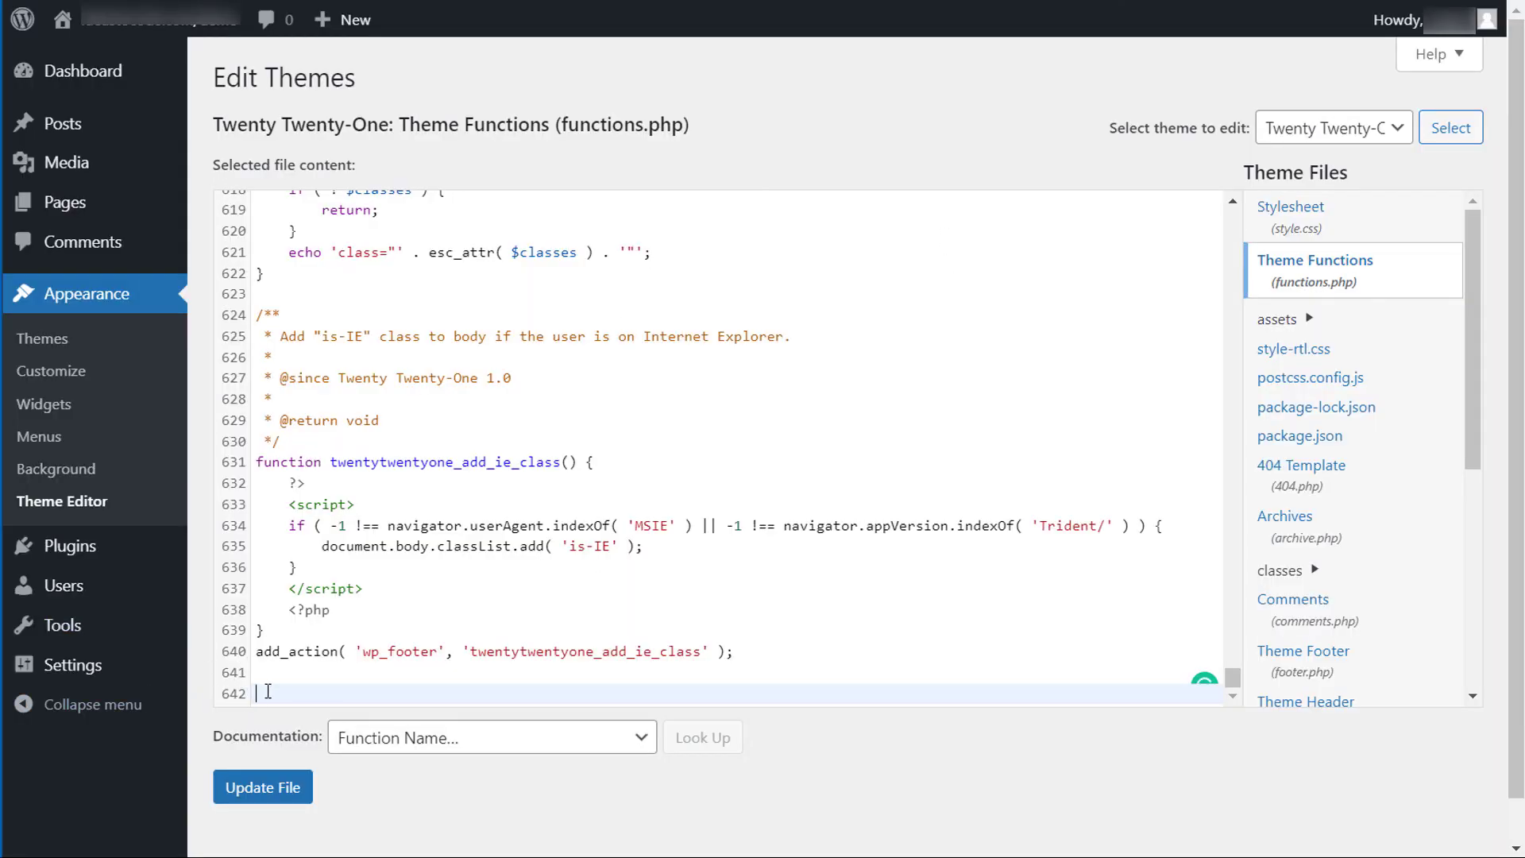
Paste the two setcookie test-cookie lines at line 642 and save functions.php with Update File.
right_click(305, 687)
left_click(357, 476)
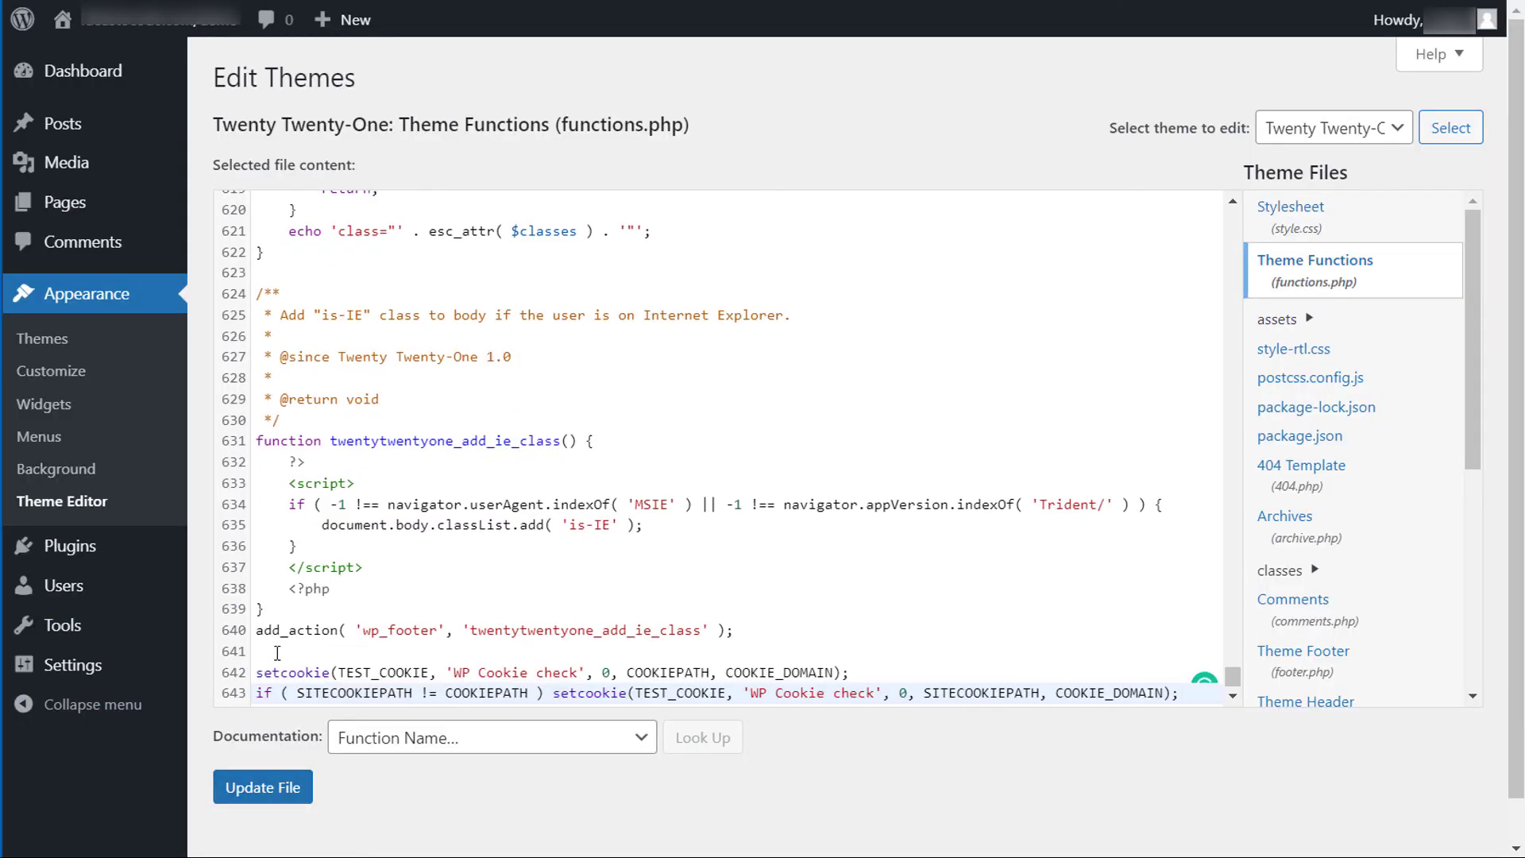
left_click(276, 788)
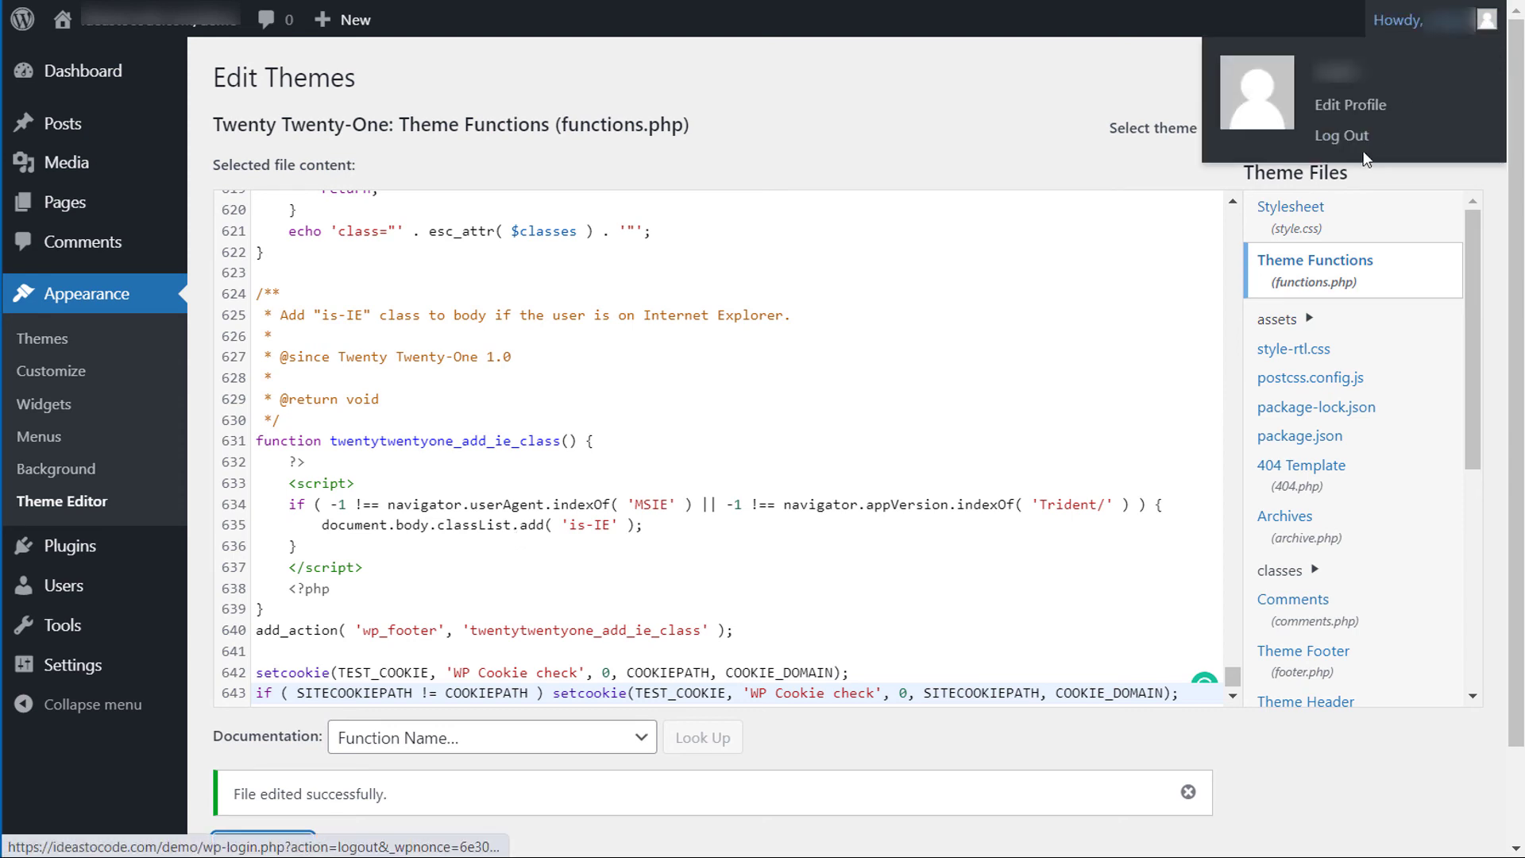
Log out and sign back in on the first attempt with no cookie error.
left_click(1361, 135)
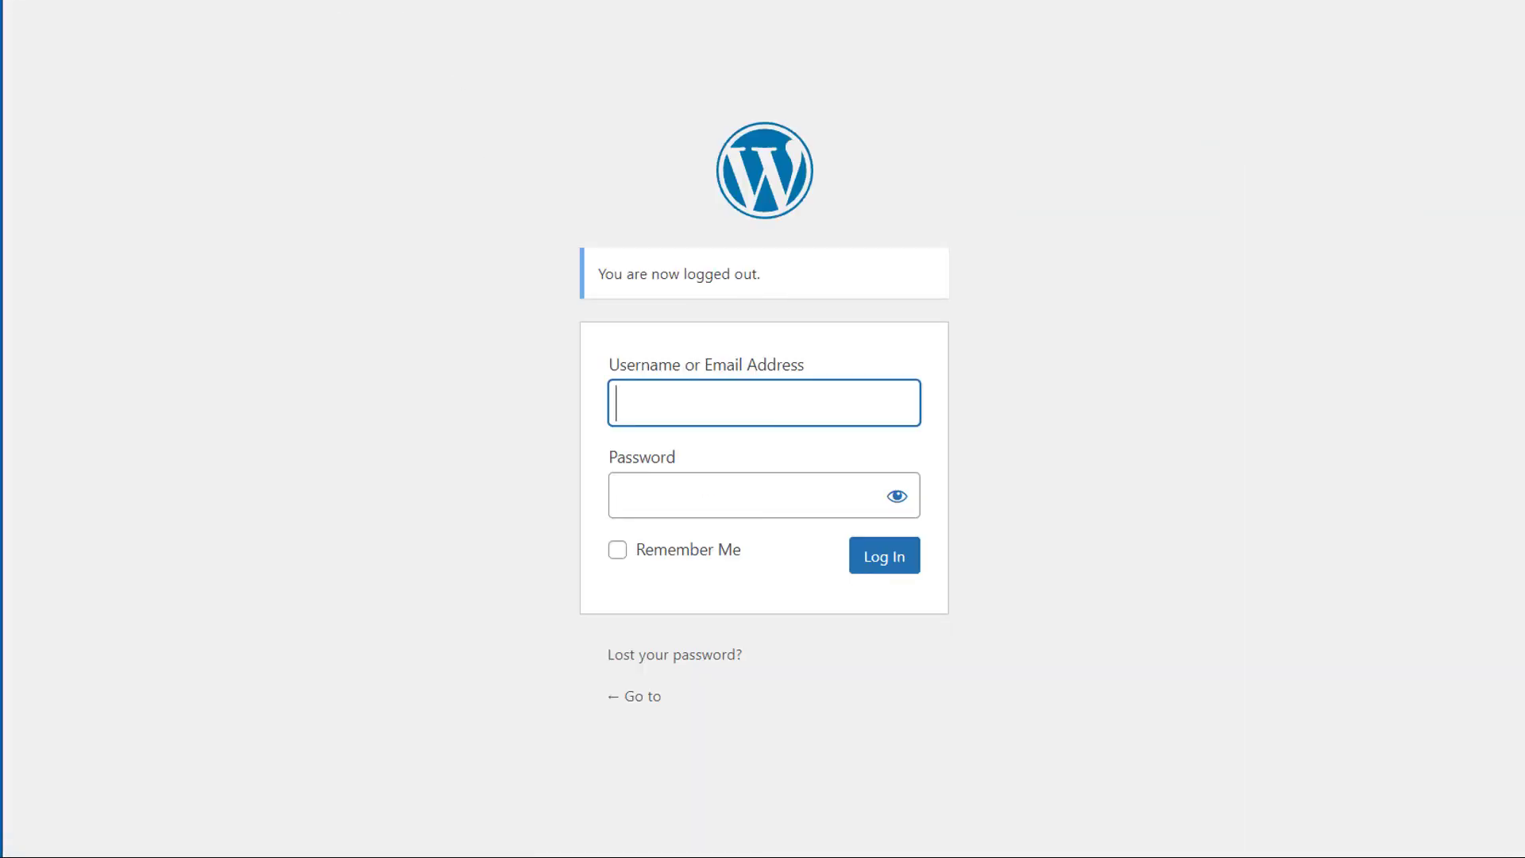
key("Tab")
type("**********")
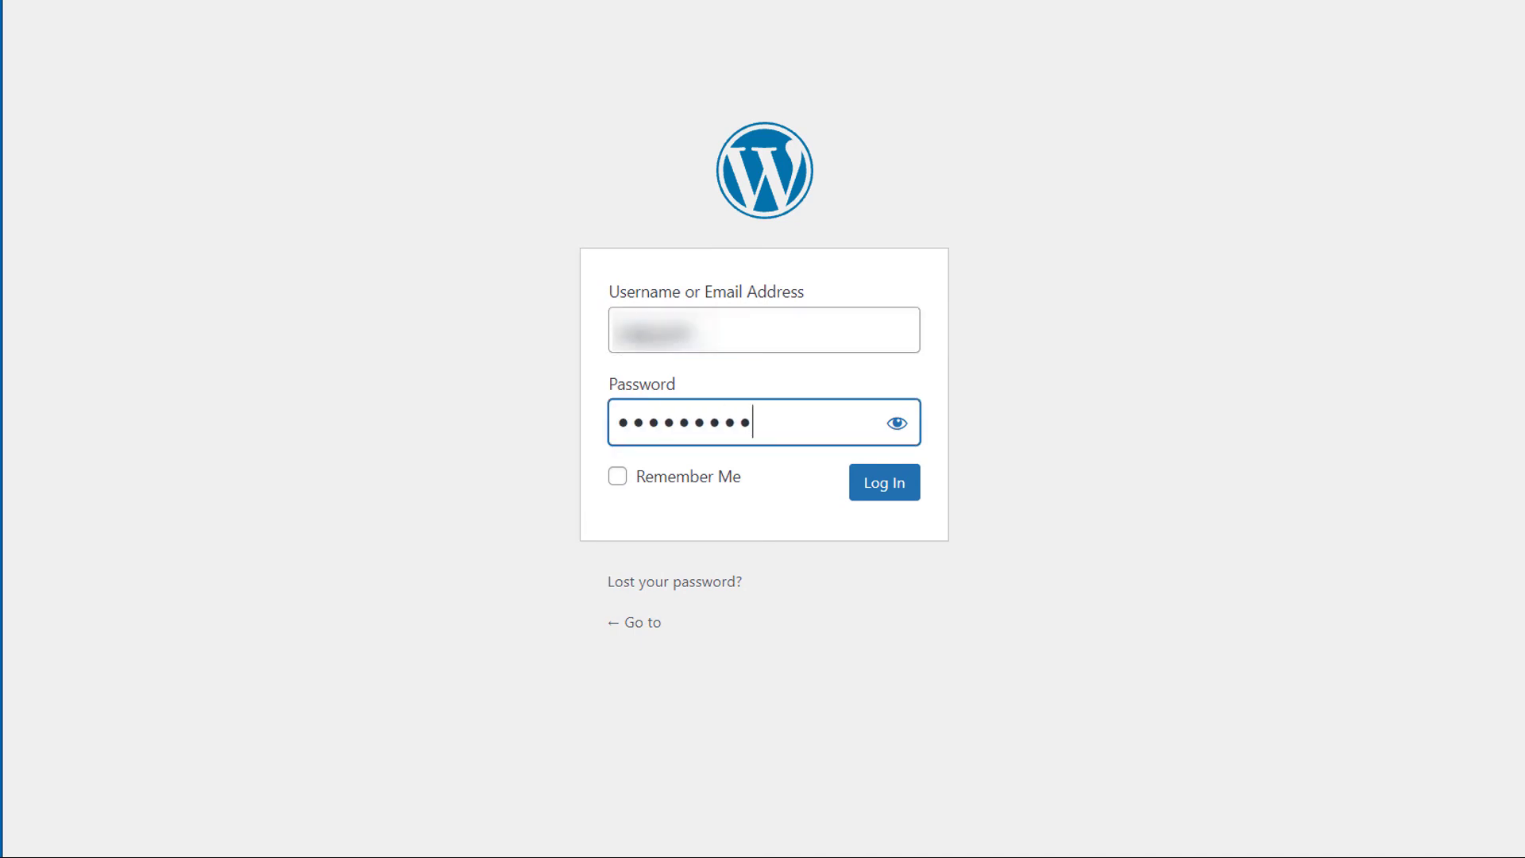
type("***")
key("Return")
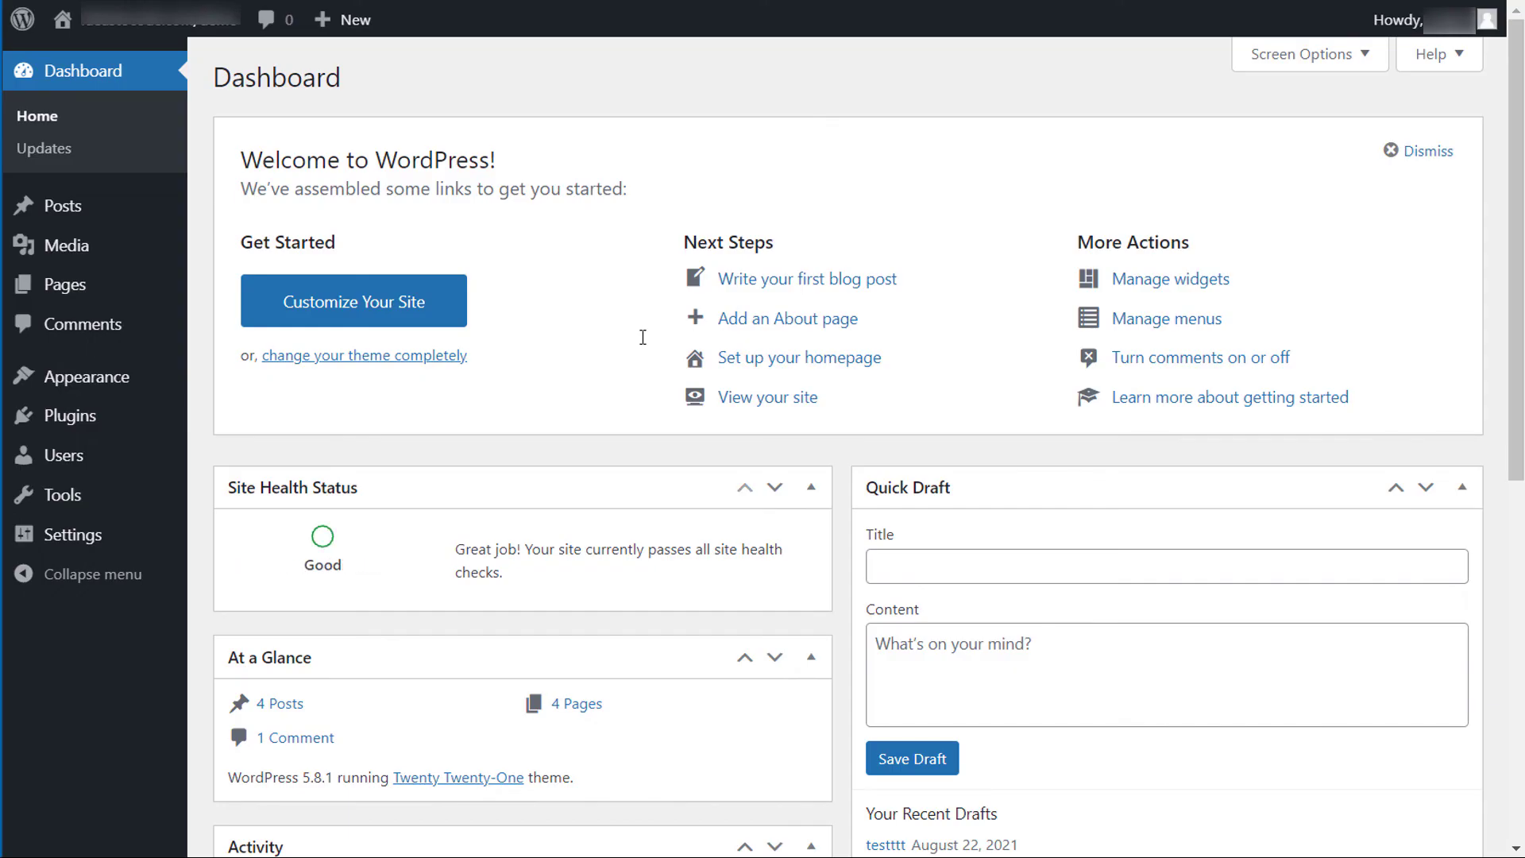